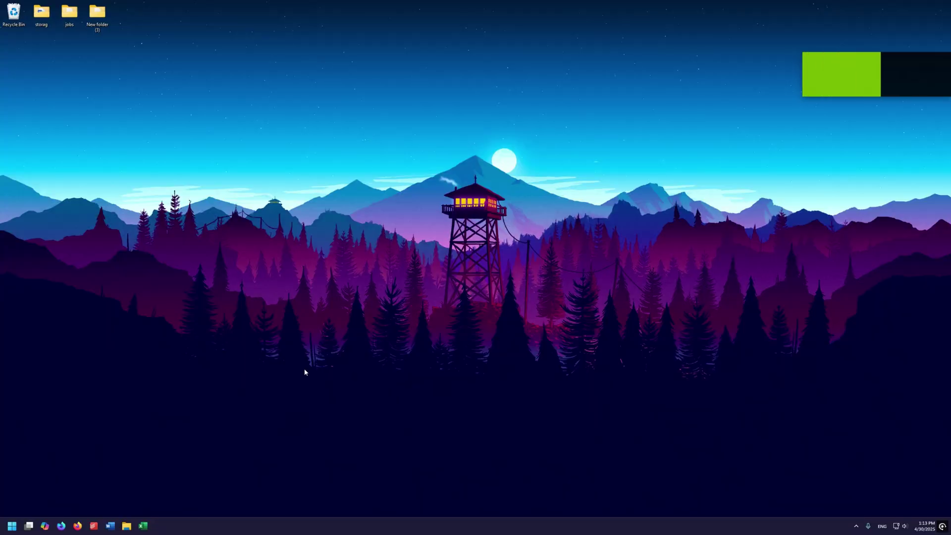
right_click(61, 525)
left_click(55, 448)
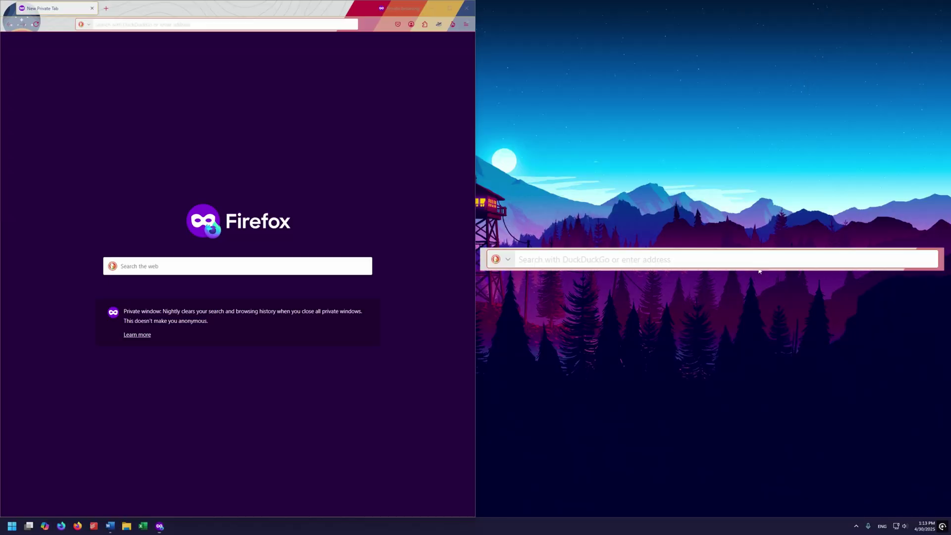
type("https://www.nexusmods.com/oblivionremastered/mods/390")
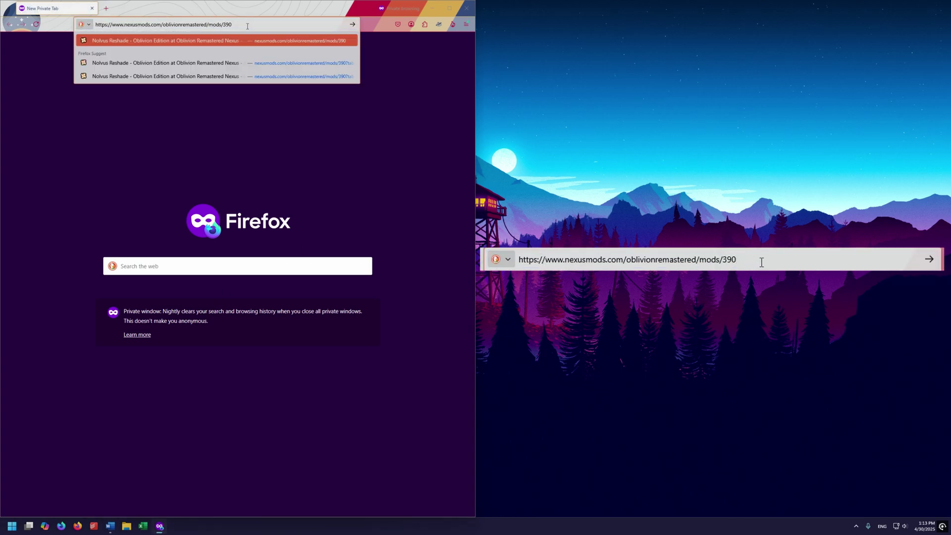
key("Return")
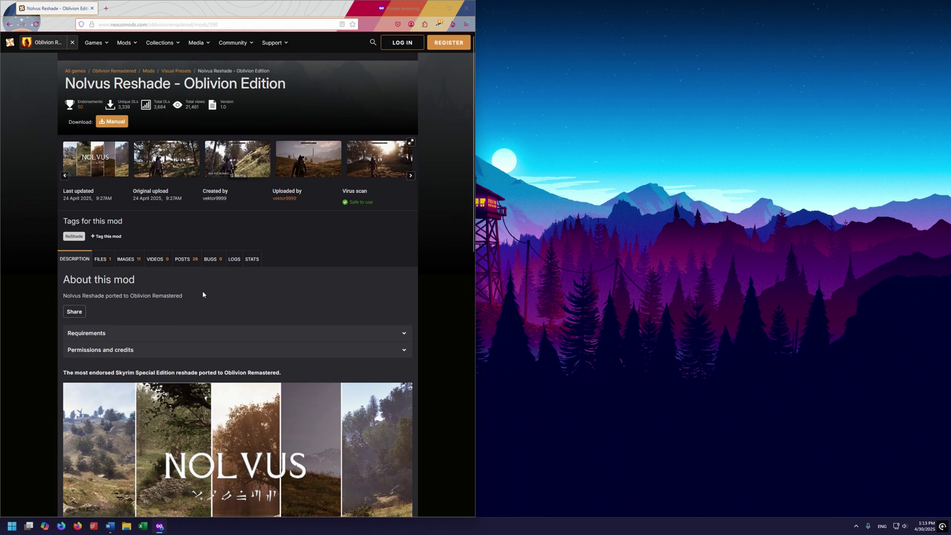
Log in to Nexus Mods from the mod's file page and download the Nolvus Reshade - Oblivion Edition archive with the slow download
left_click(261, 333)
left_click(261, 333)
left_click(101, 259)
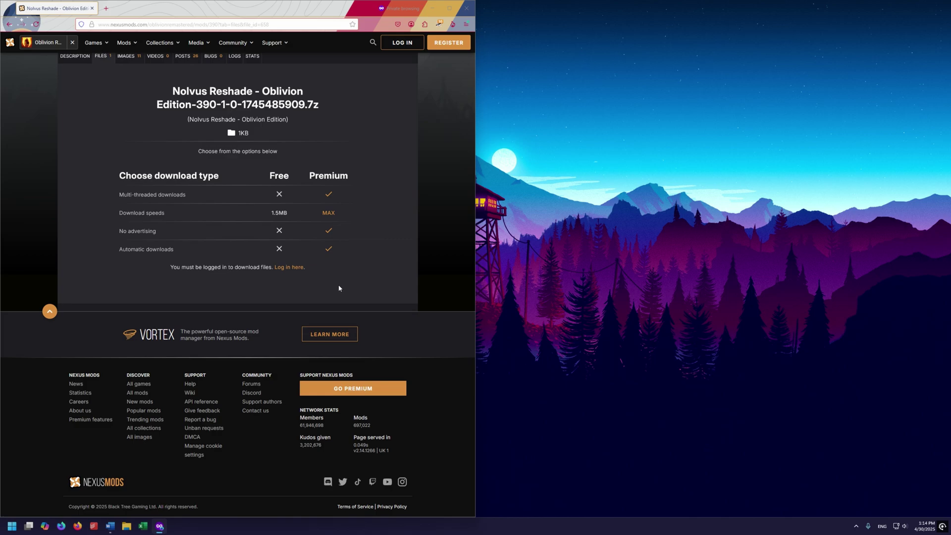
left_click(288, 268)
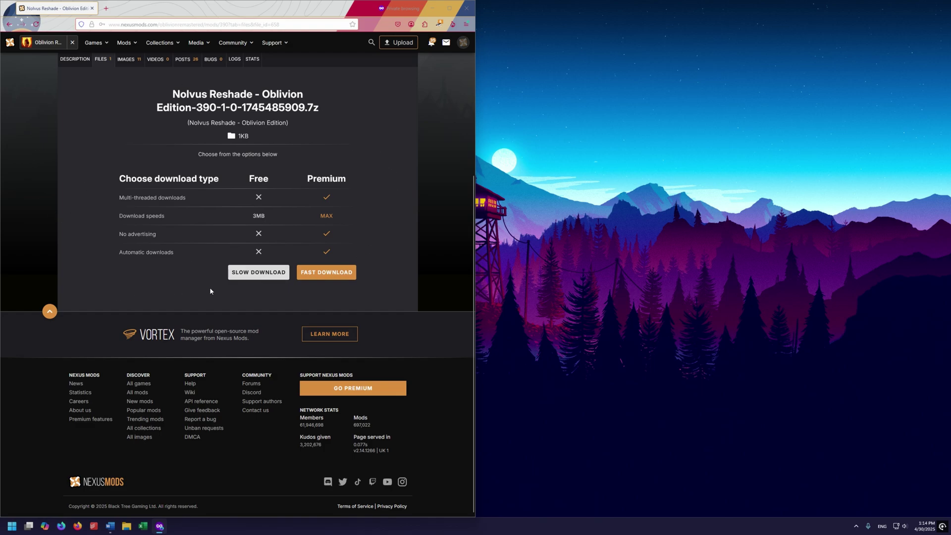
left_click(276, 278)
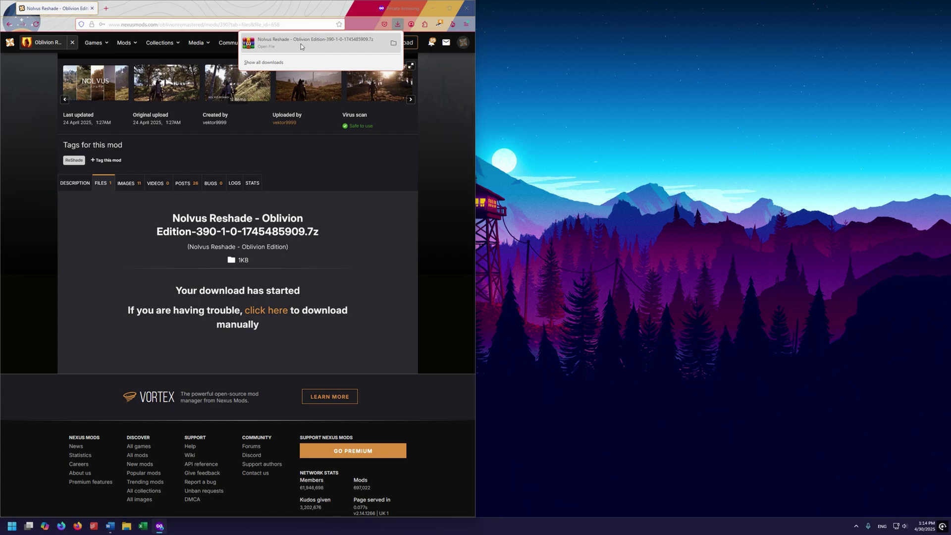
Open the downloaded Nolvus Reshade archive and place its window on the desktop's left half
left_click(265, 46)
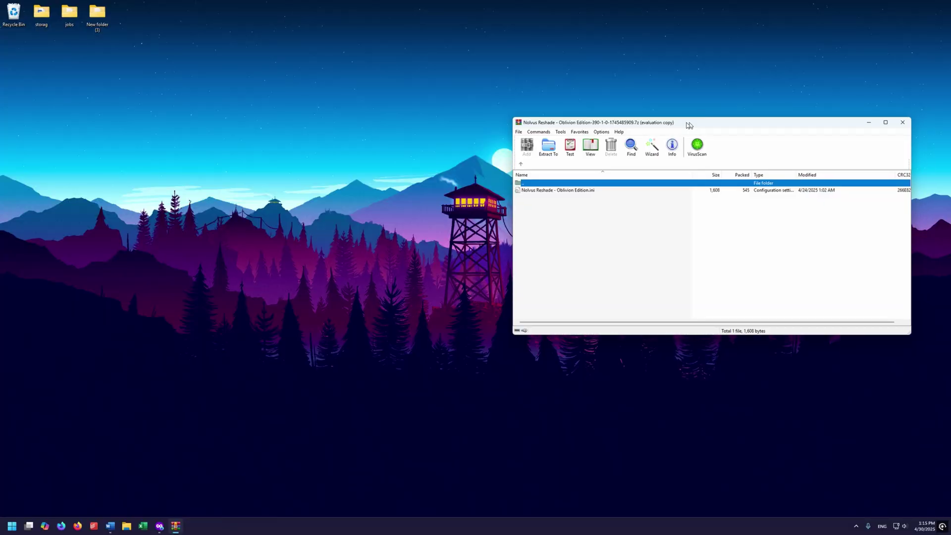
left_click_drag(689, 124, 205, 108)
left_click(166, 183)
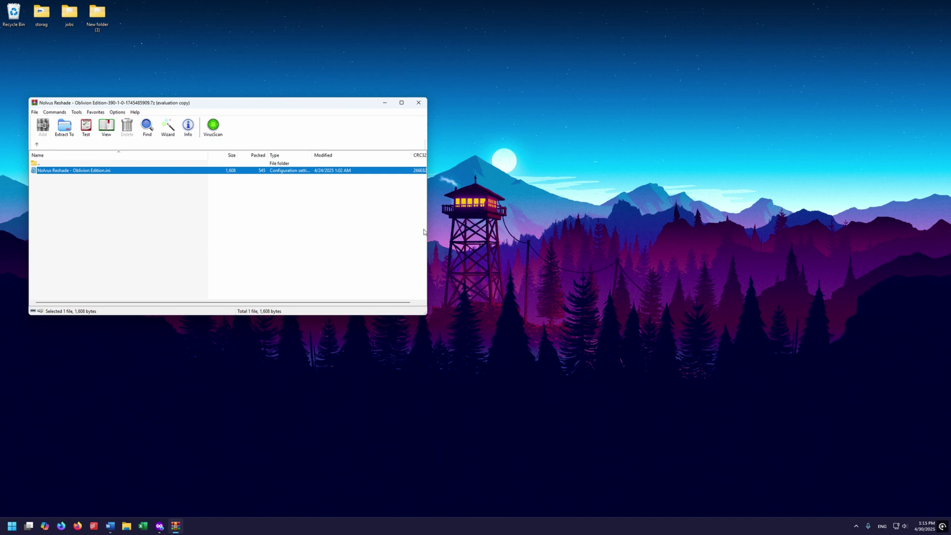
left_click(310, 369)
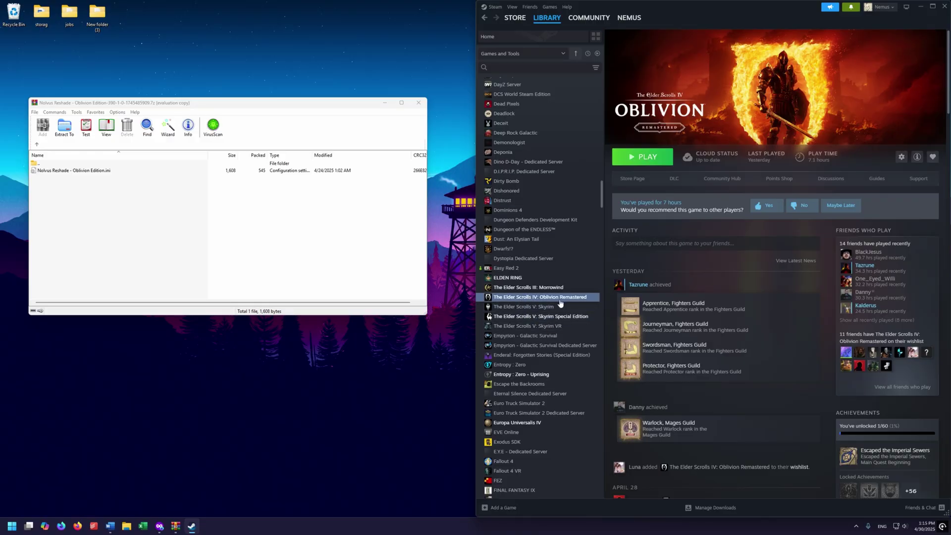
Browse the local files of The Elder Scrolls IV: Oblivion Remastered from the Steam library and place the folder beside the archive
right_click(547, 301)
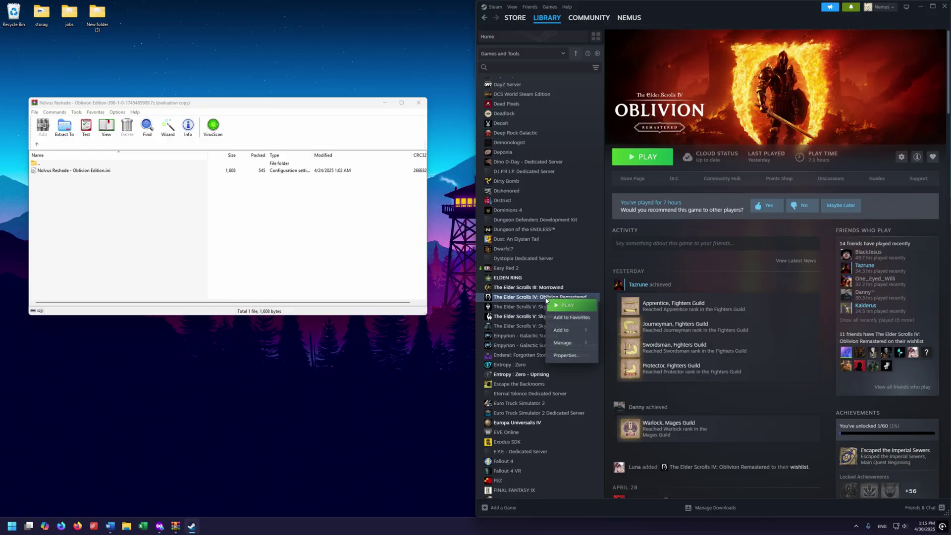
mouse_move(569, 343)
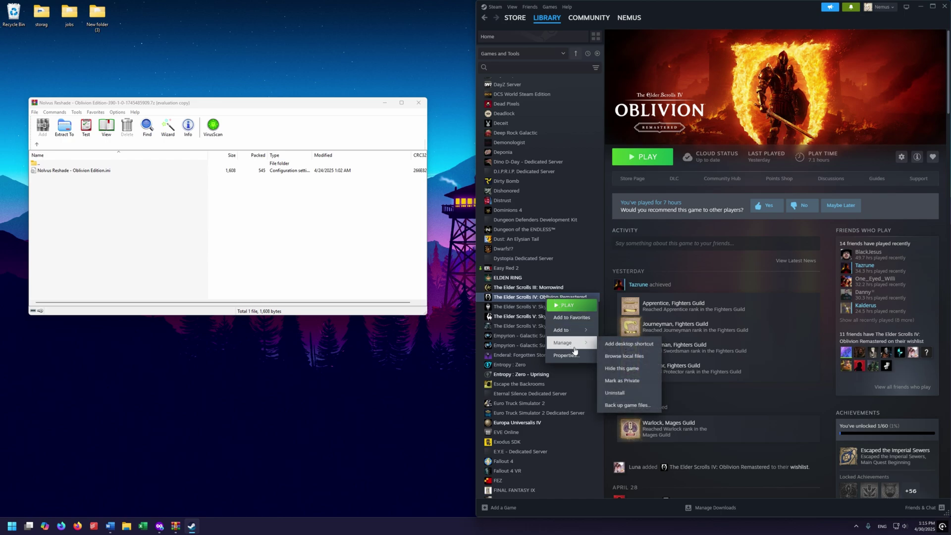
left_click(638, 360)
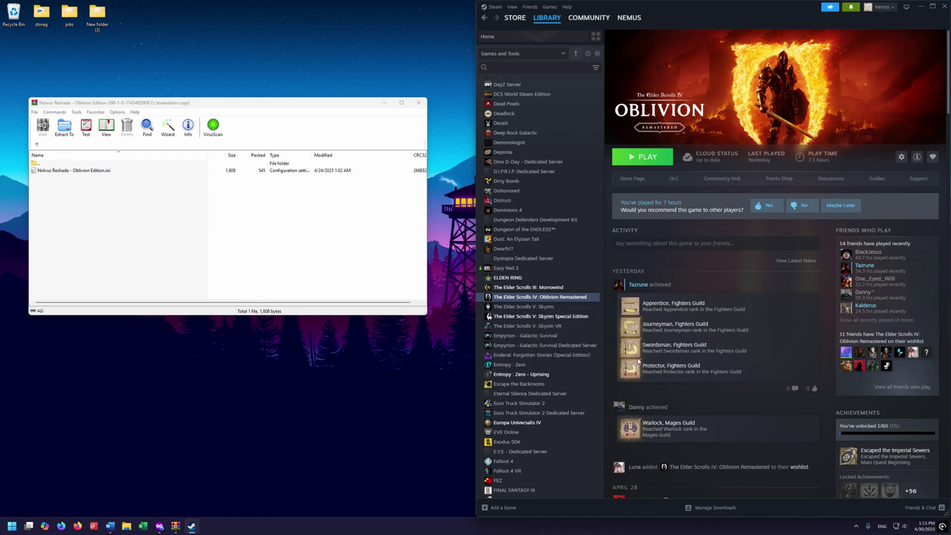
left_click_drag(387, 170, 949, 114)
key("Escape")
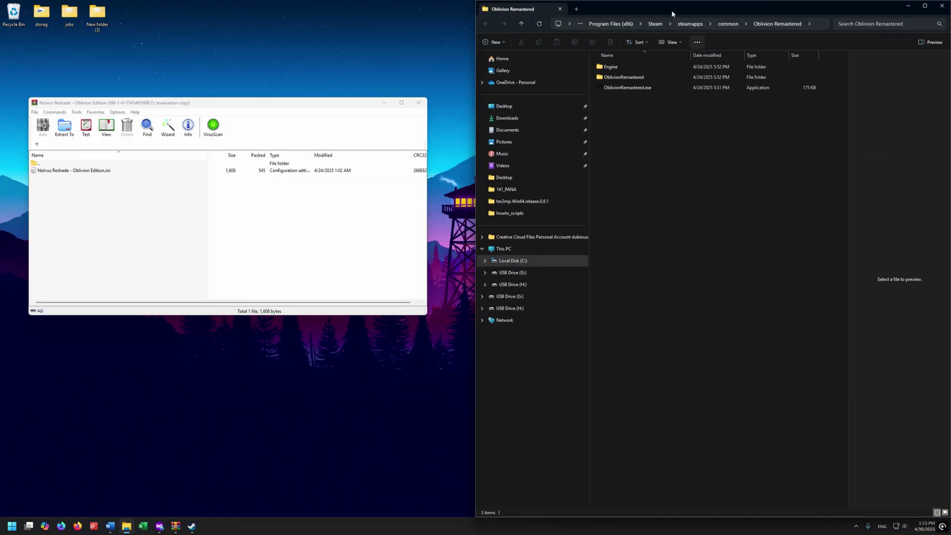
Navigate from the game folder into OblivionRemastered, Binaries, Win64
left_click(642, 79)
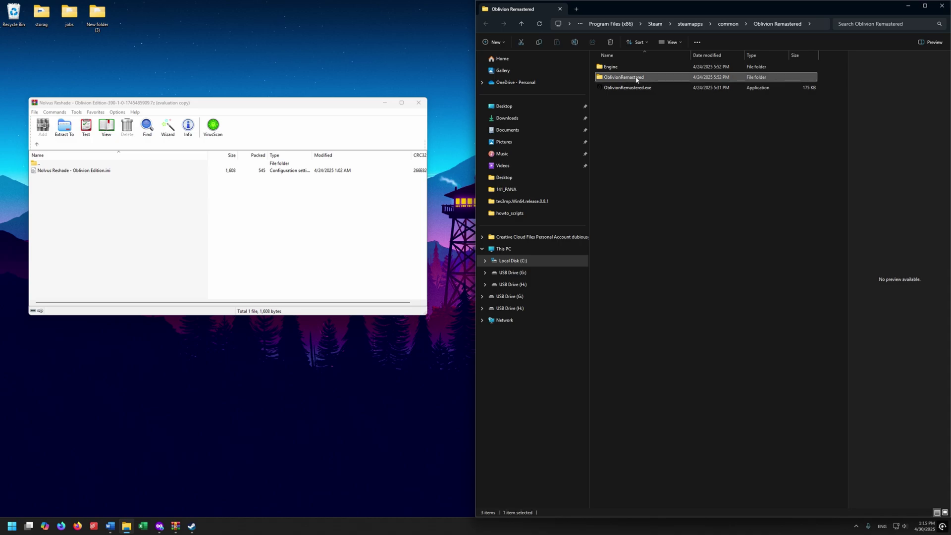
double_click(636, 79)
double_click(625, 68)
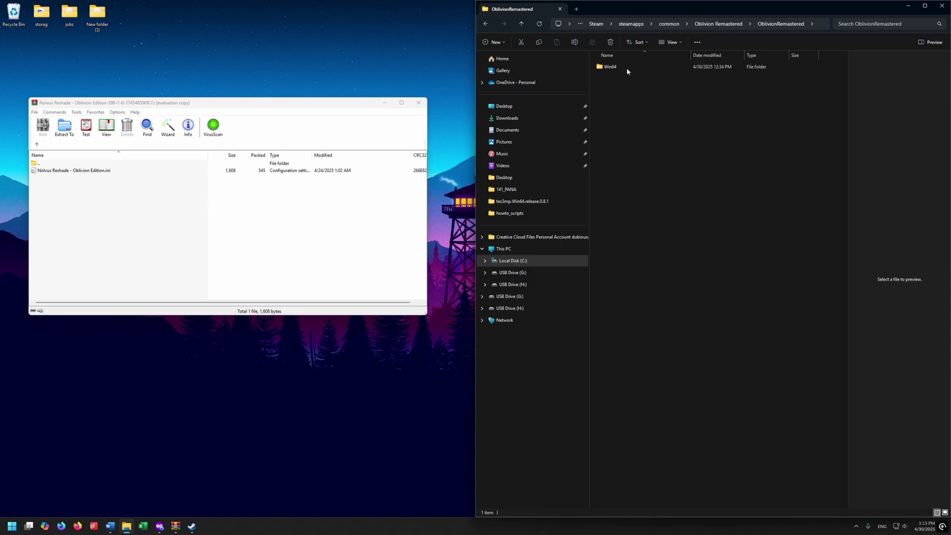
double_click(606, 69)
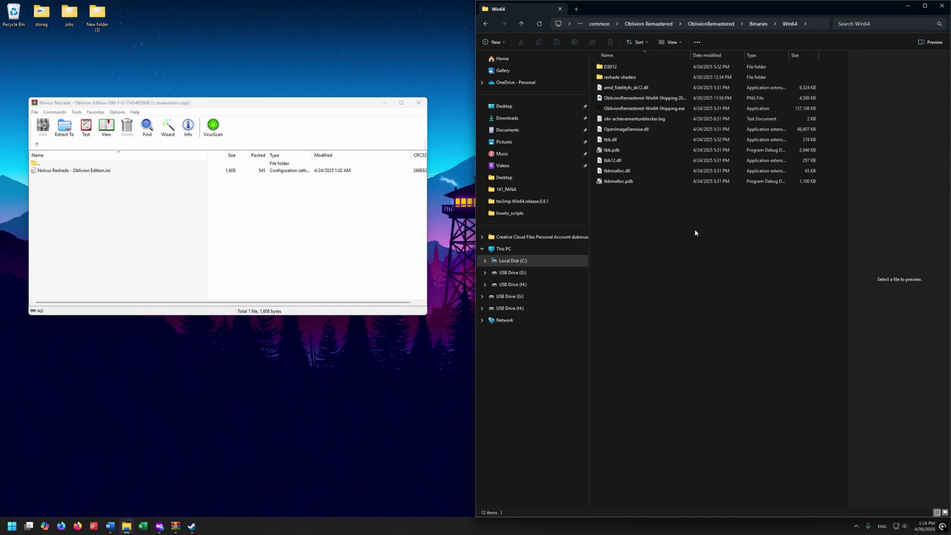
Extract Nolvus Reshade - Oblivion Edition.ini from the archive into the Win64 folder and close the archive
left_click(257, 237)
left_click(80, 172)
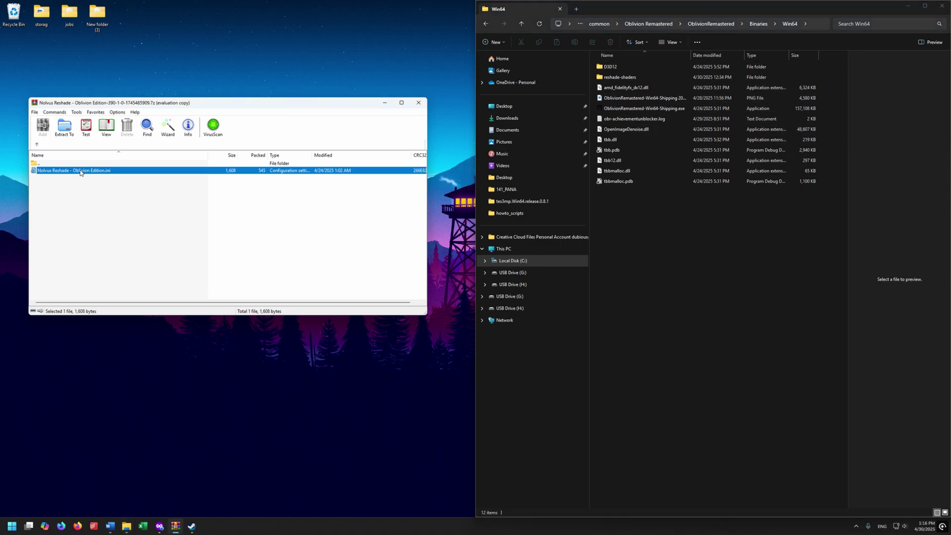
left_click_drag(81, 172, 706, 219)
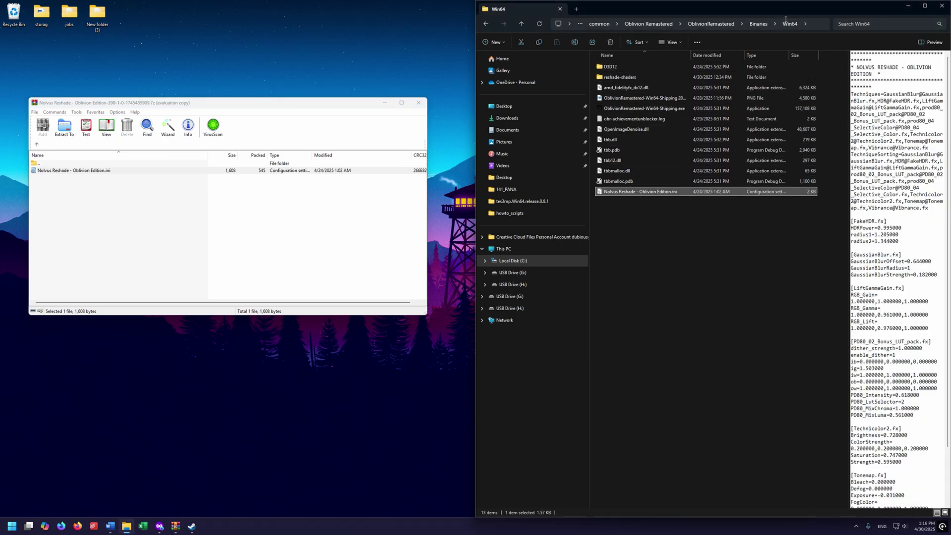
left_click(742, 246)
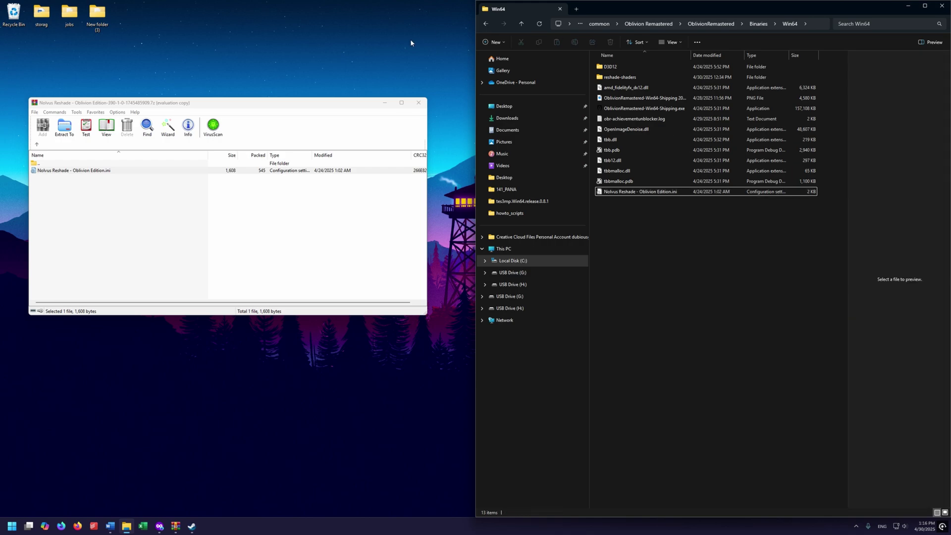
left_click(419, 102)
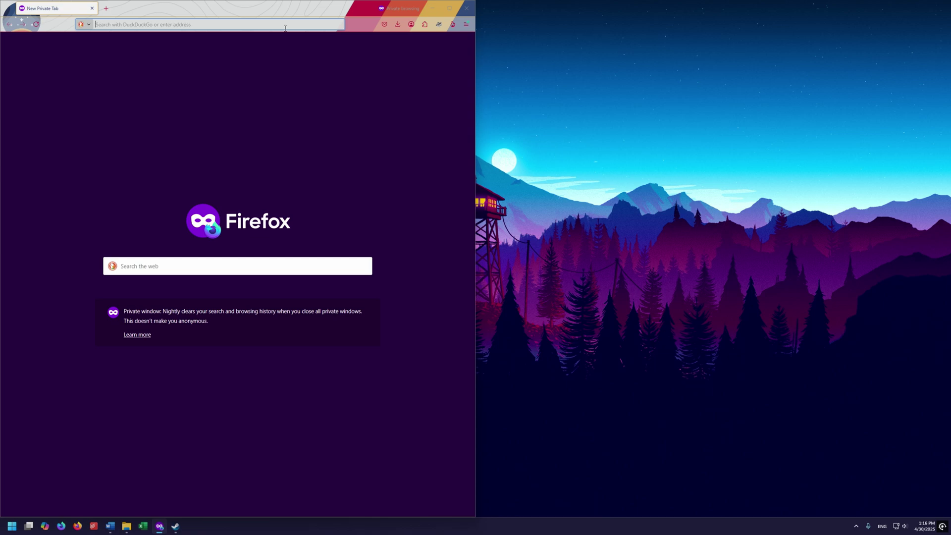
type("https://reshade.me/")
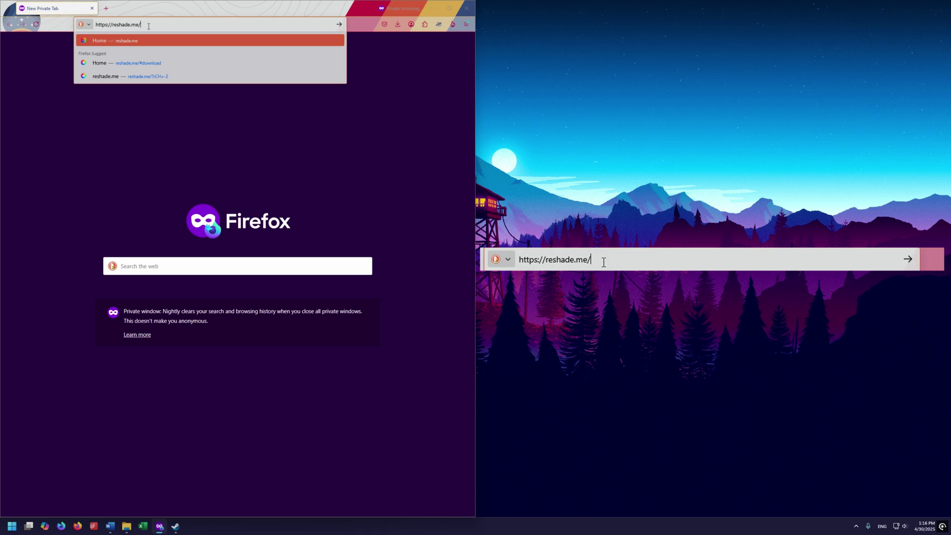
key("Return")
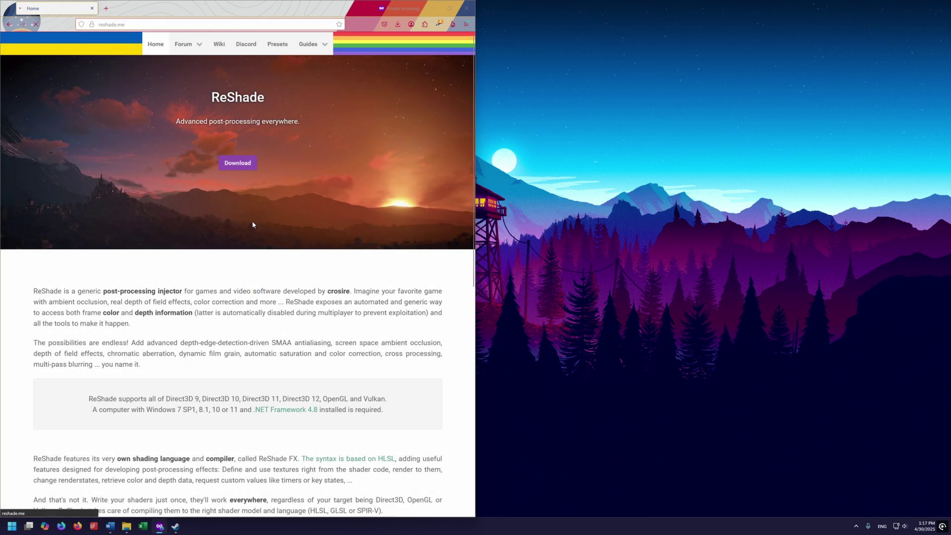
left_click(251, 167)
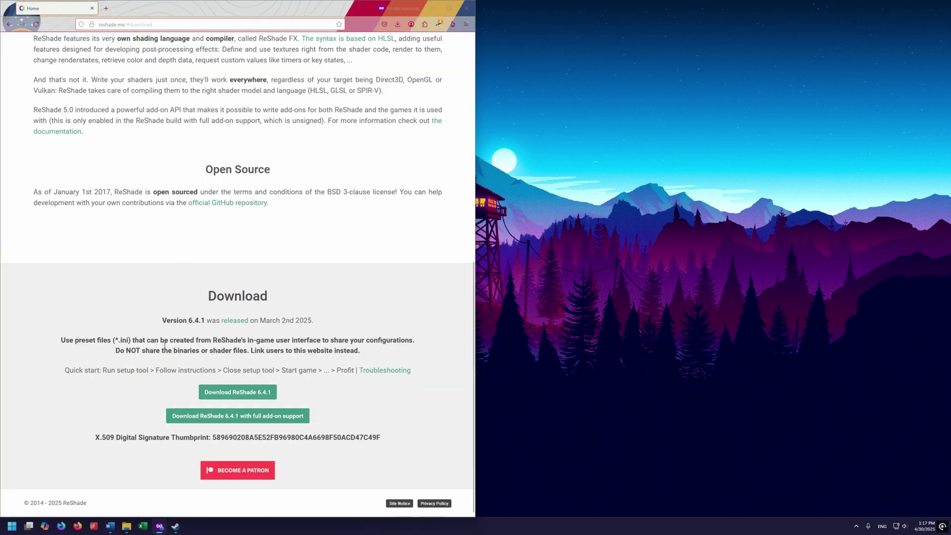
Download the standard ReShade 6.4.1 build without full add-on support and launch its setup tool
left_click(248, 399)
left_click(237, 397)
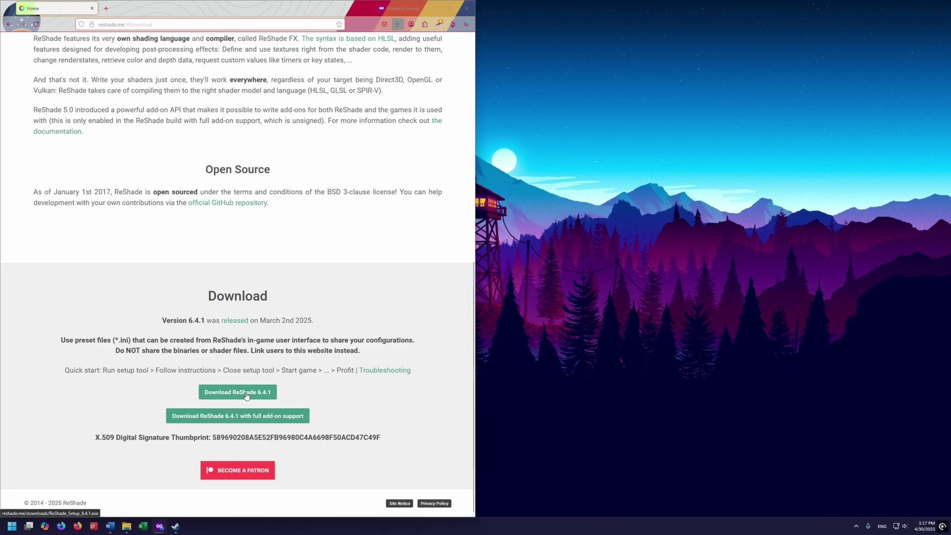
left_click(292, 46)
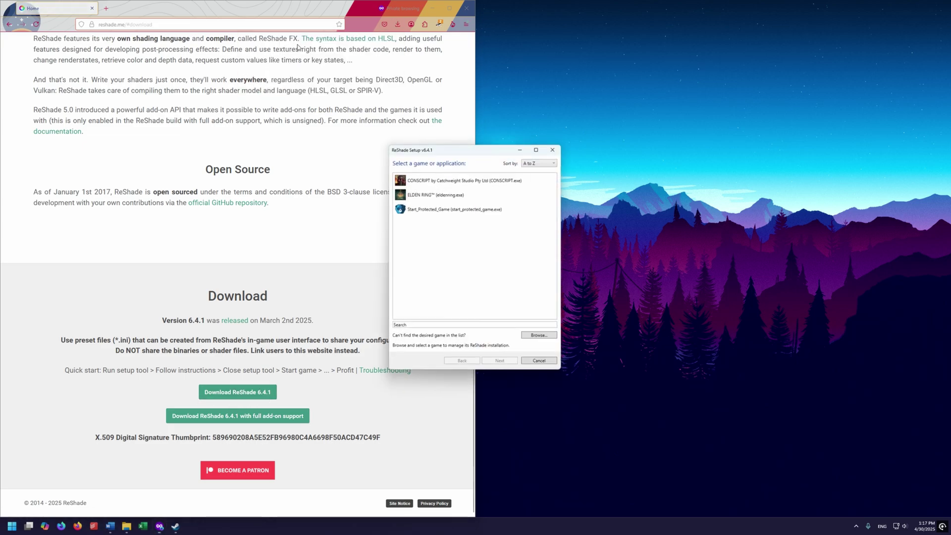
left_click(435, 9)
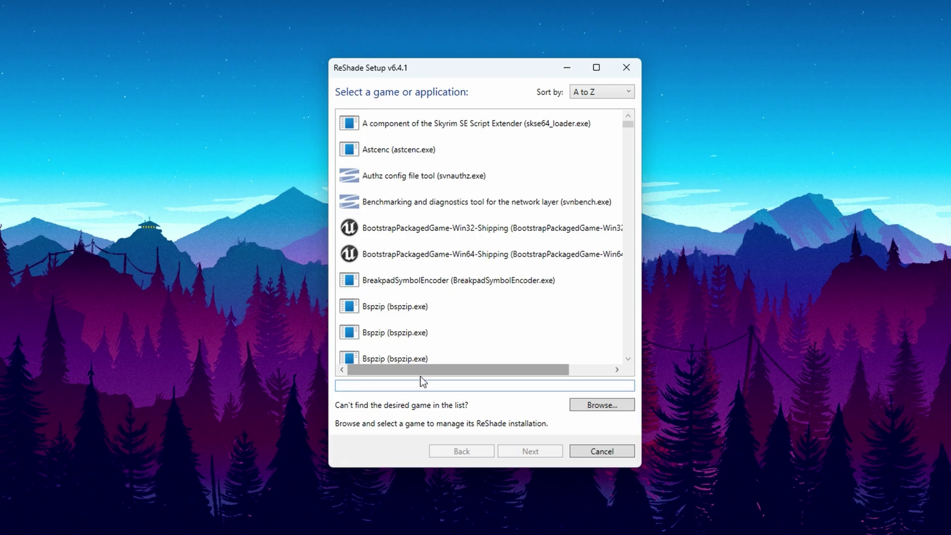
Filter the setup's game list by "obli", choose OblivionRemastered-Win64-Shipping, and accept DirectX 10/11/12 as the rendering API
left_click(409, 326)
type("obli")
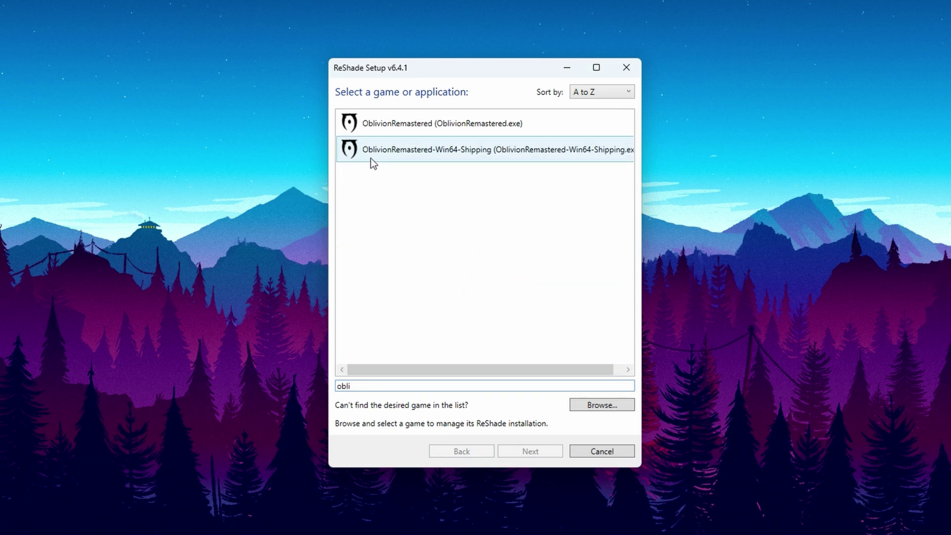
left_click(447, 154)
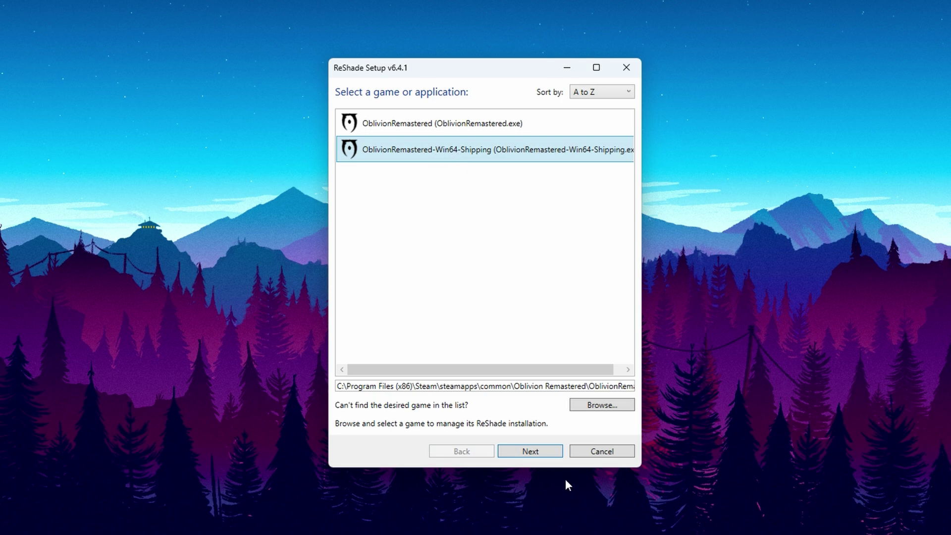
left_click(552, 452)
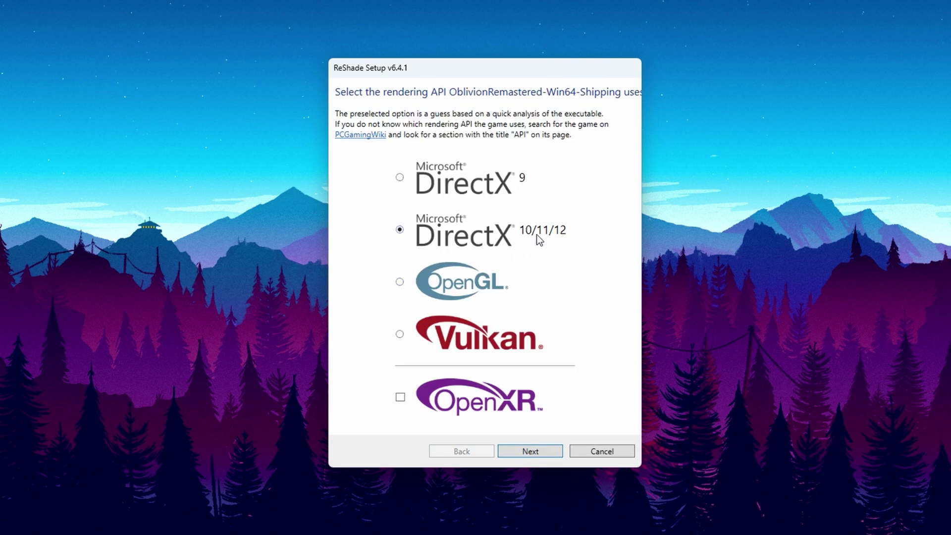
left_click(528, 452)
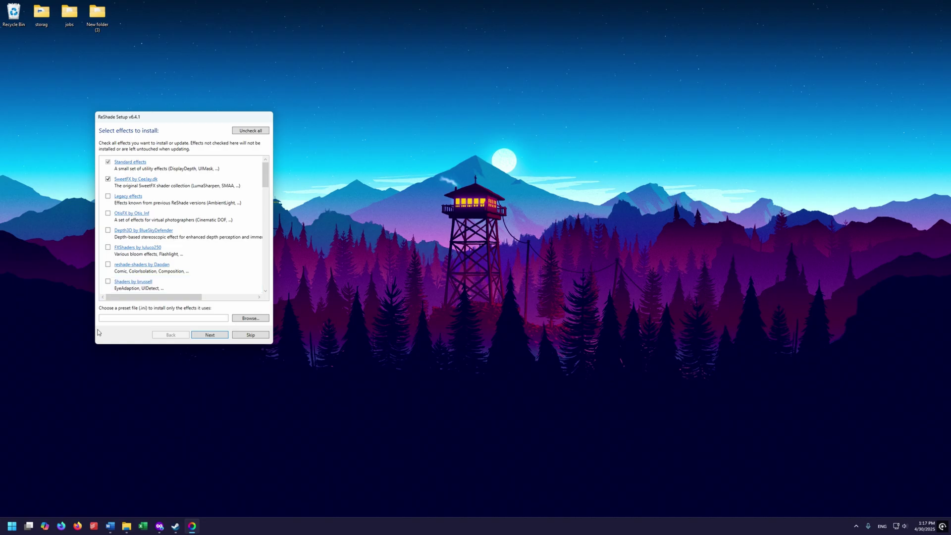
Open the setup's preset file browser and get the full path of the game's Win64 folder from File Explorer
left_click(251, 319)
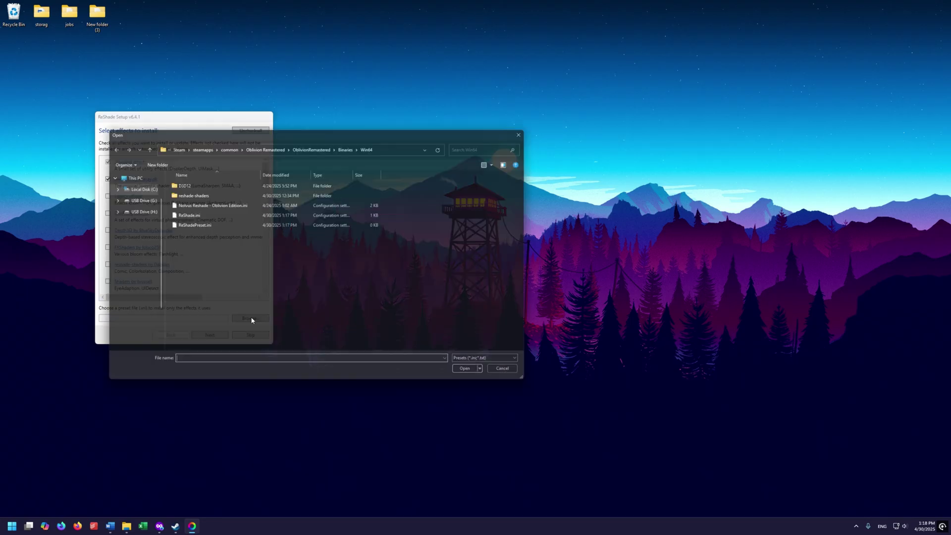
left_click_drag(406, 130, 719, 129)
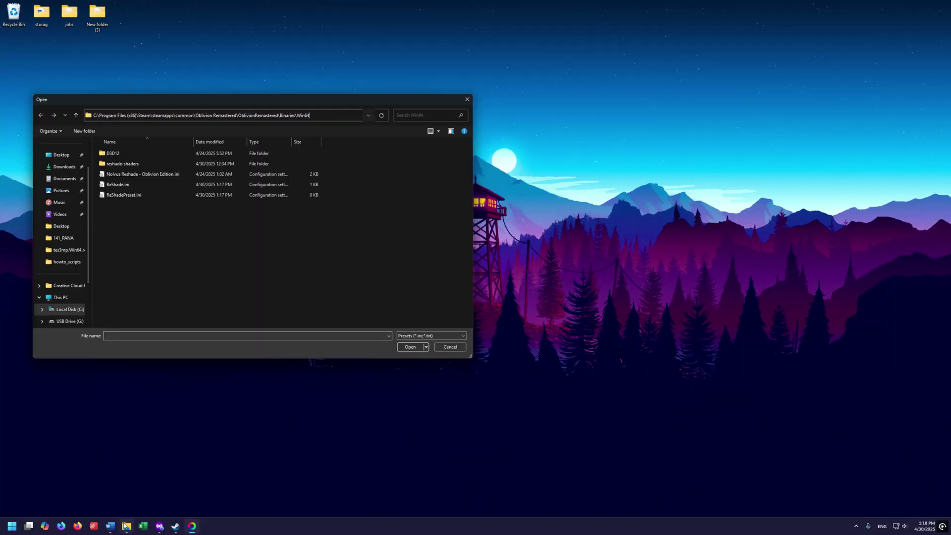
left_click(140, 489)
left_click(192, 526)
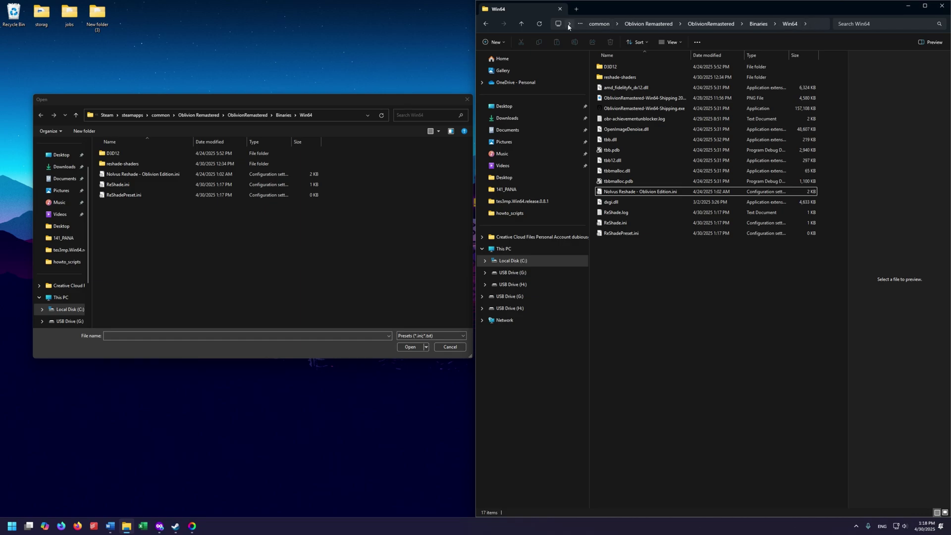
left_click(805, 23)
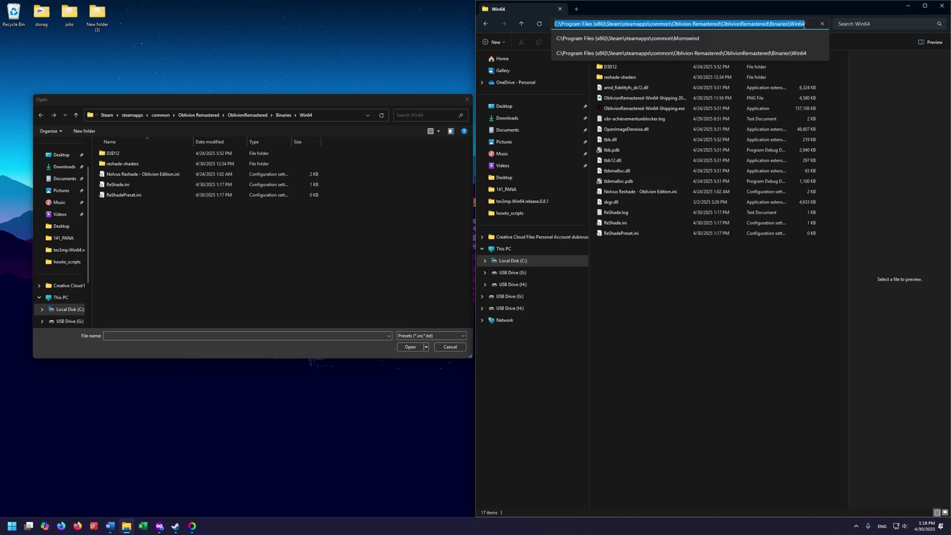
left_click(346, 118)
left_click(924, 5)
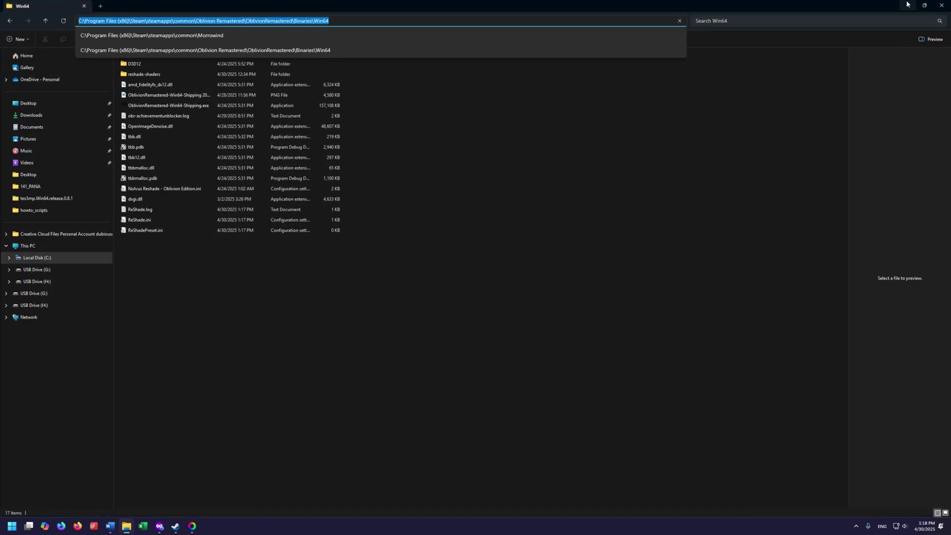
left_click(907, 5)
Load Nolvus Reshade - Oblivion Edition.ini from the Win64 folder as the preset that determines the effects to install
left_click(329, 111)
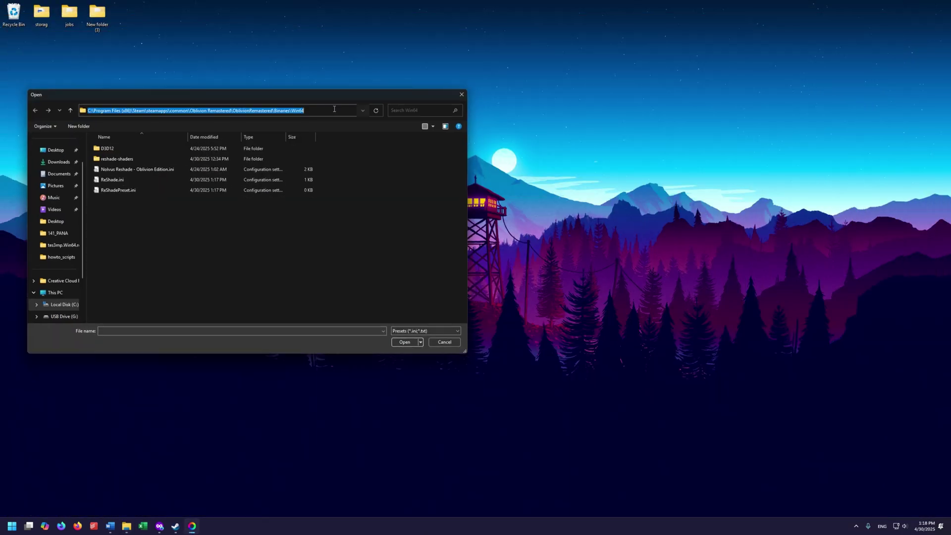
left_click(329, 113)
key("Escape")
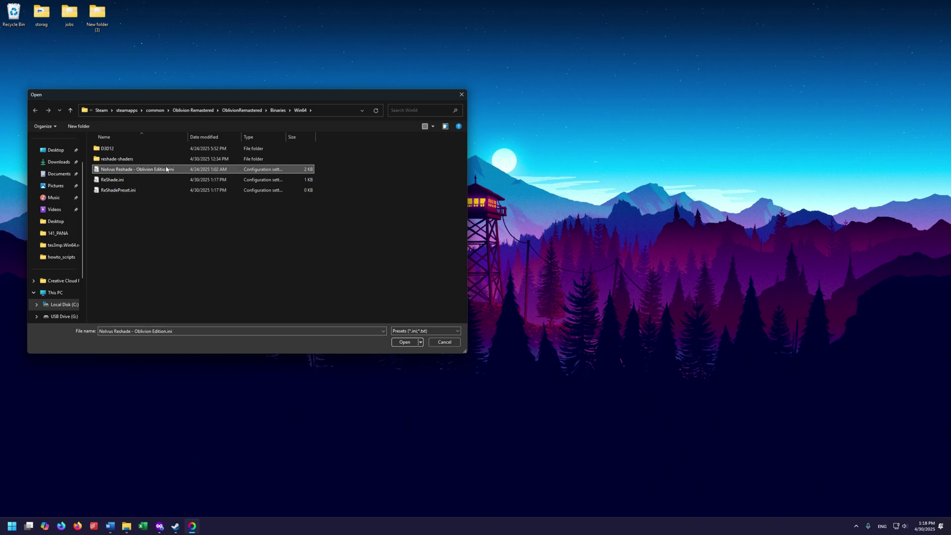
left_click(409, 344)
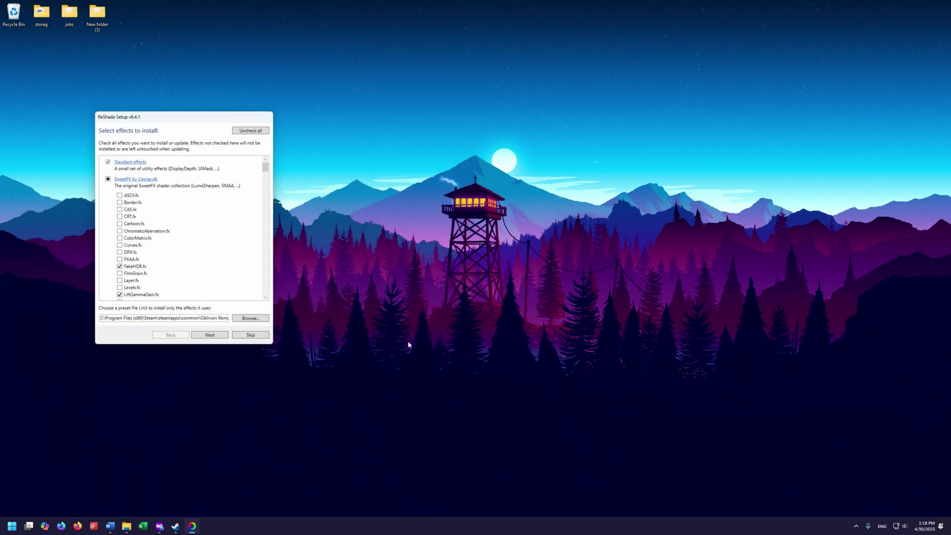
Review the effects selected by the preset and proceed with installing them
left_click_drag(199, 122, 499, 138)
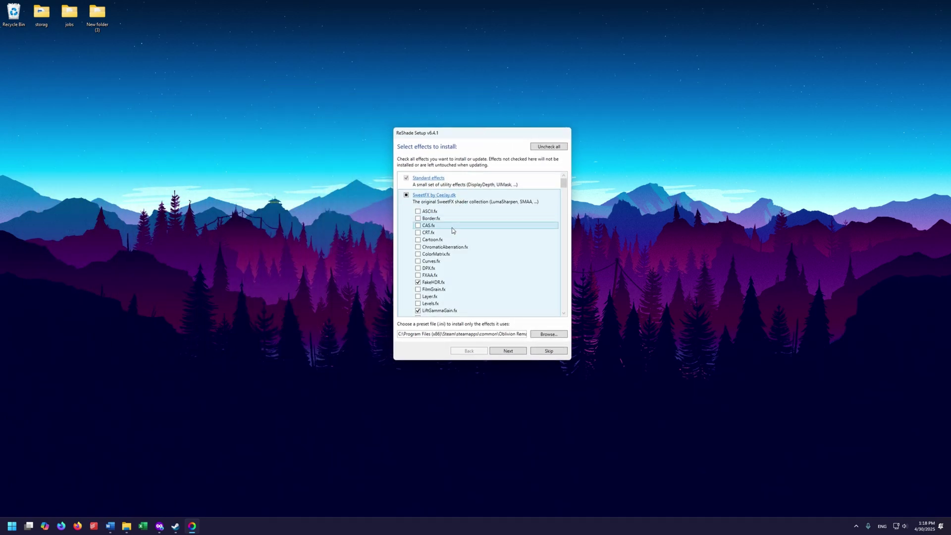
scroll(496, 208, "down", 7)
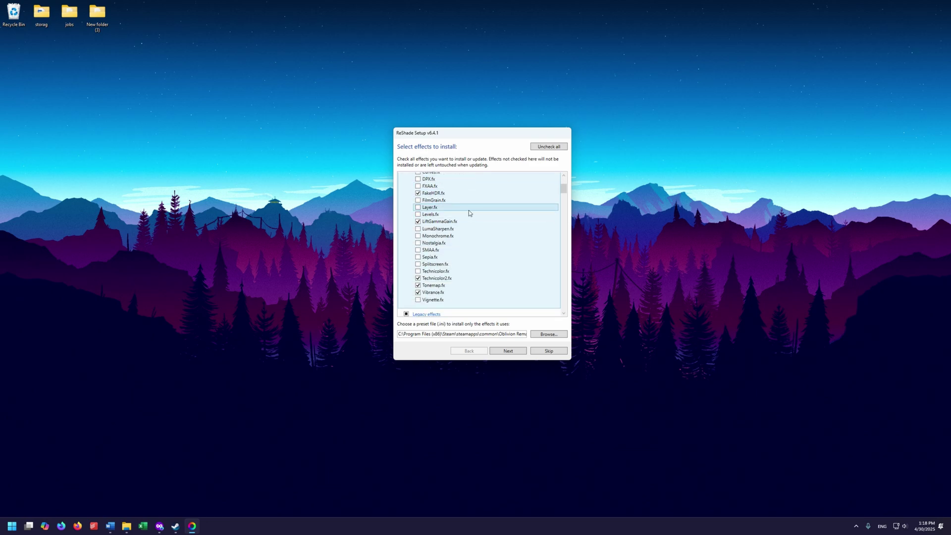
scroll(467, 209, "up", 3)
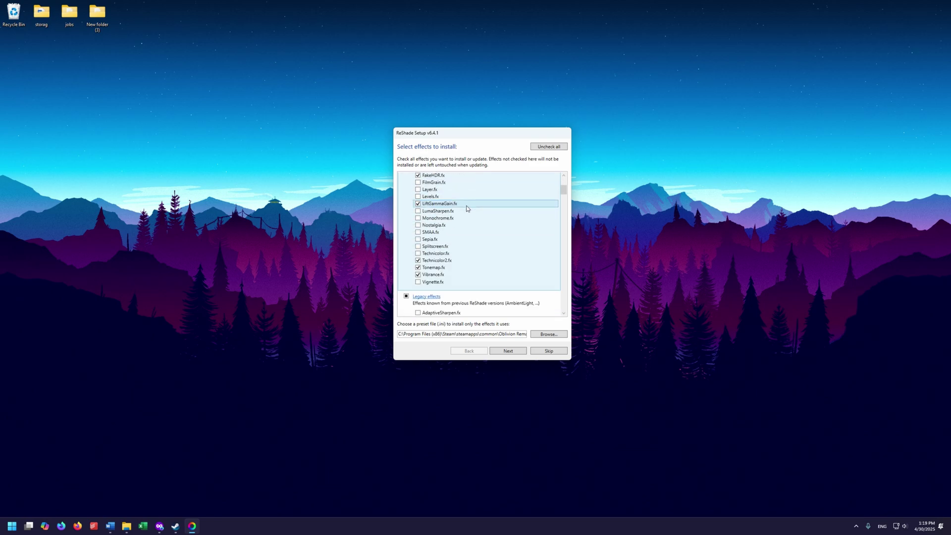
scroll(475, 218, "down", 5)
left_click(515, 349)
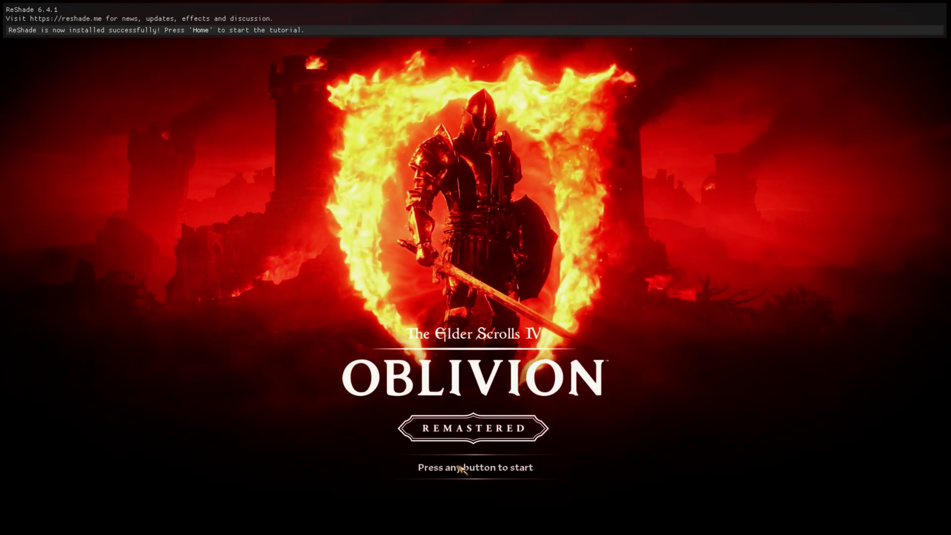
Enter Oblivion Remastered from its title screen, continue the saved game, and start walking
left_click(464, 471)
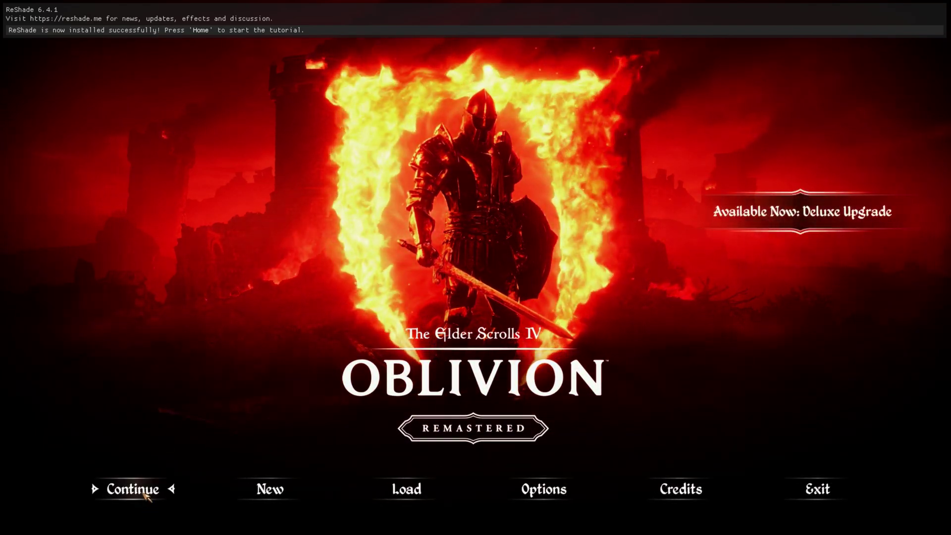
left_click(133, 489)
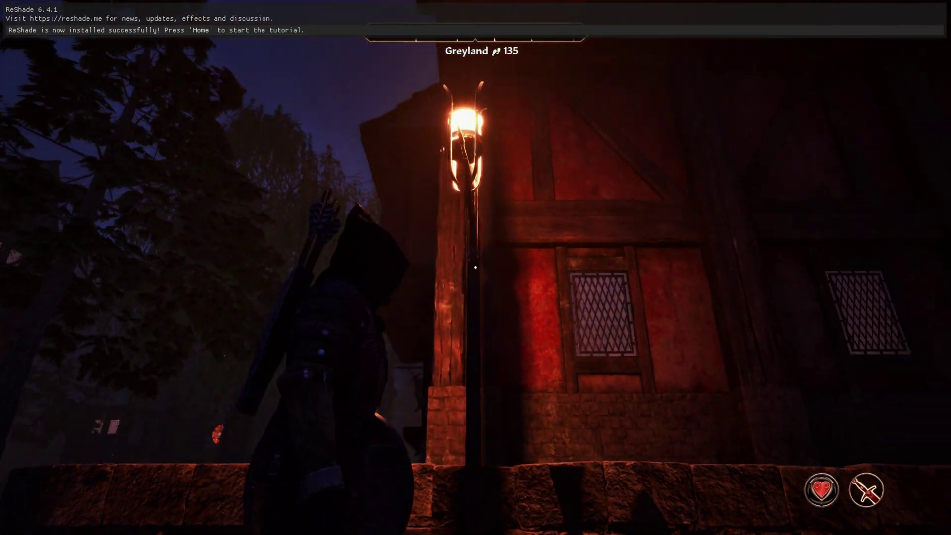
key("w")
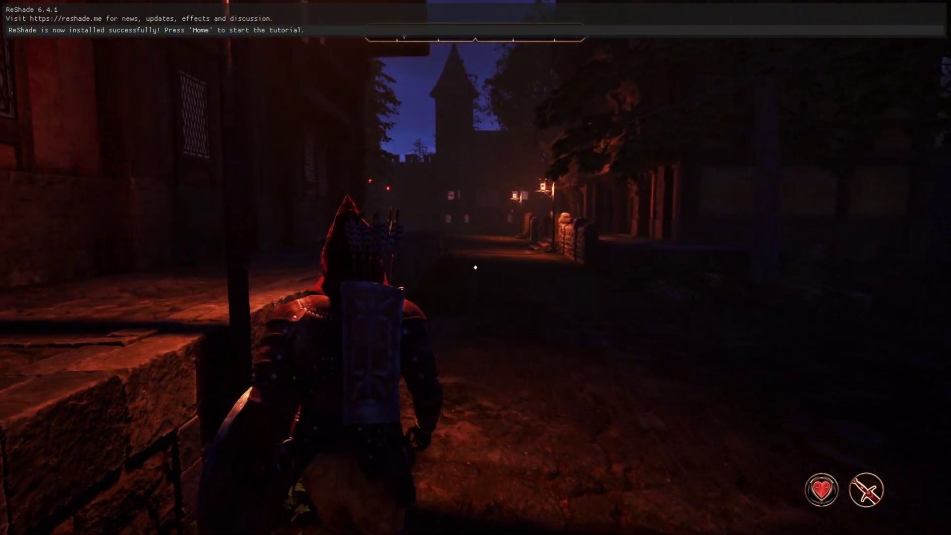
Bring up the ReShade overlay in the game, skip its first-run tutorial, and hide the overlay
key("w")
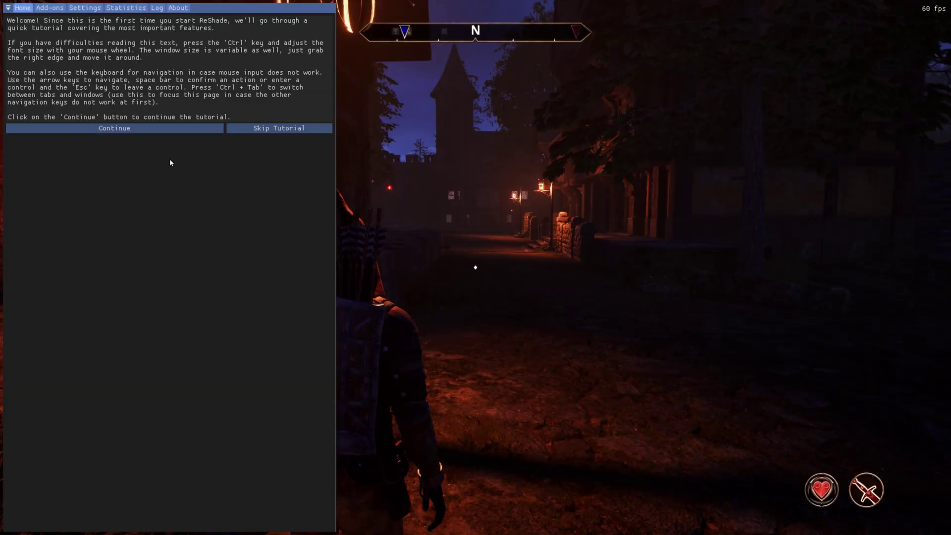
left_click(314, 130)
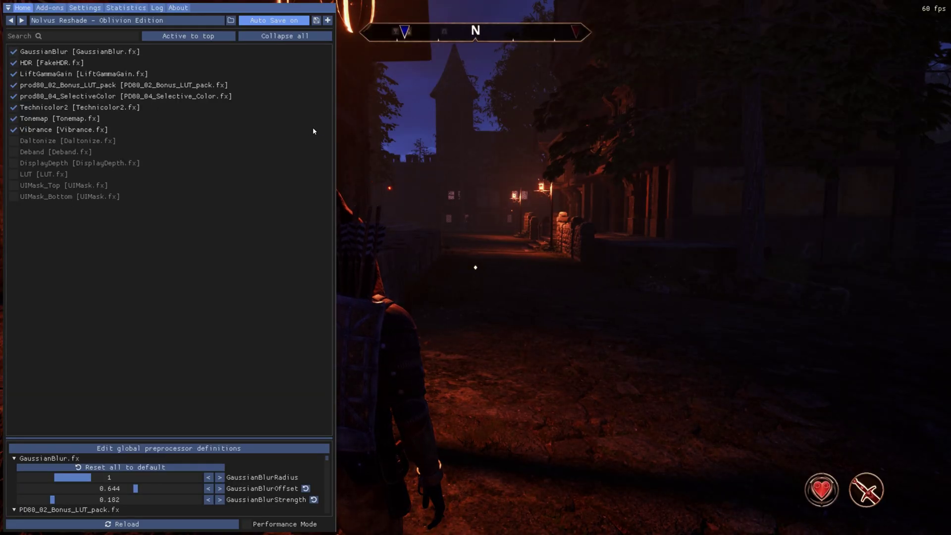
key("Home")
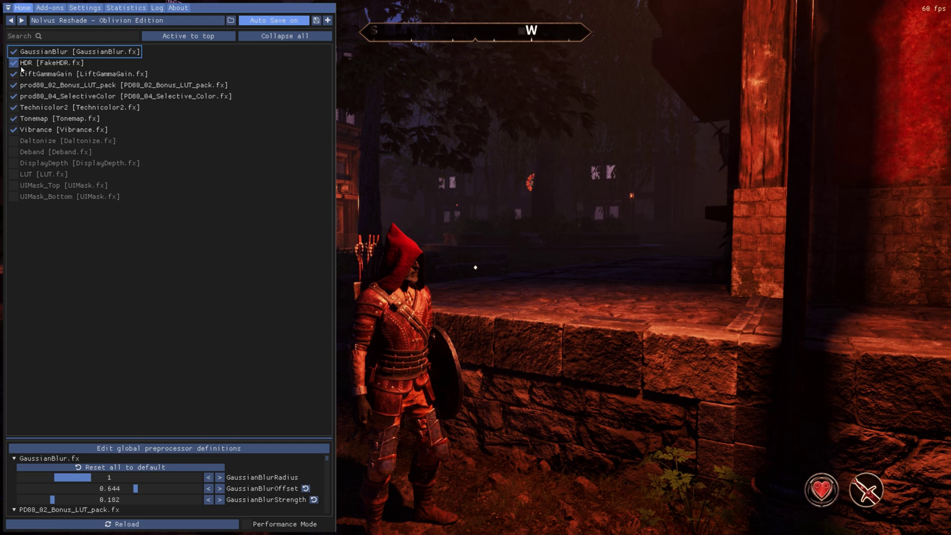
Compare the picture with individual effects off and on, toggling HDR [FakeHDR.fx], GaussianBlur and LiftGammaGain in the ReShade overlay
left_click(14, 63)
left_click(13, 63)
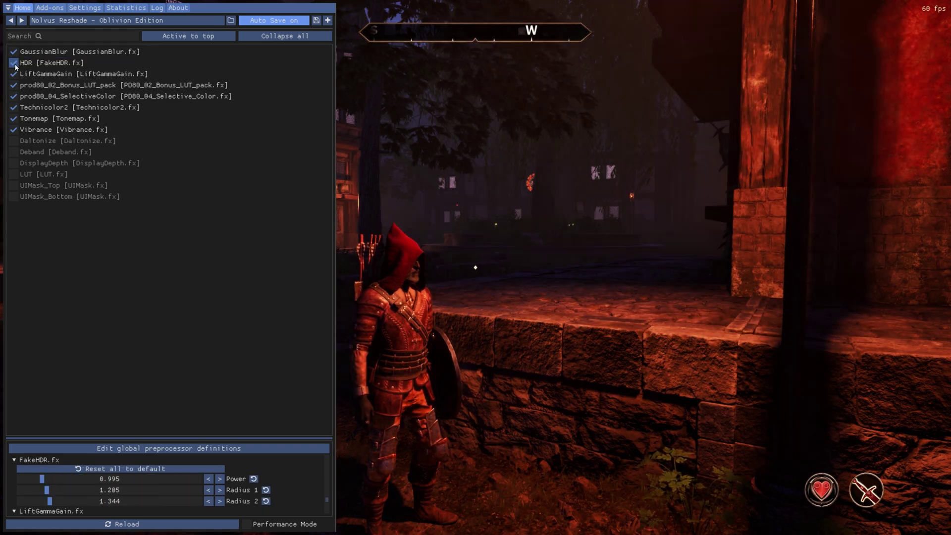
left_click(14, 63)
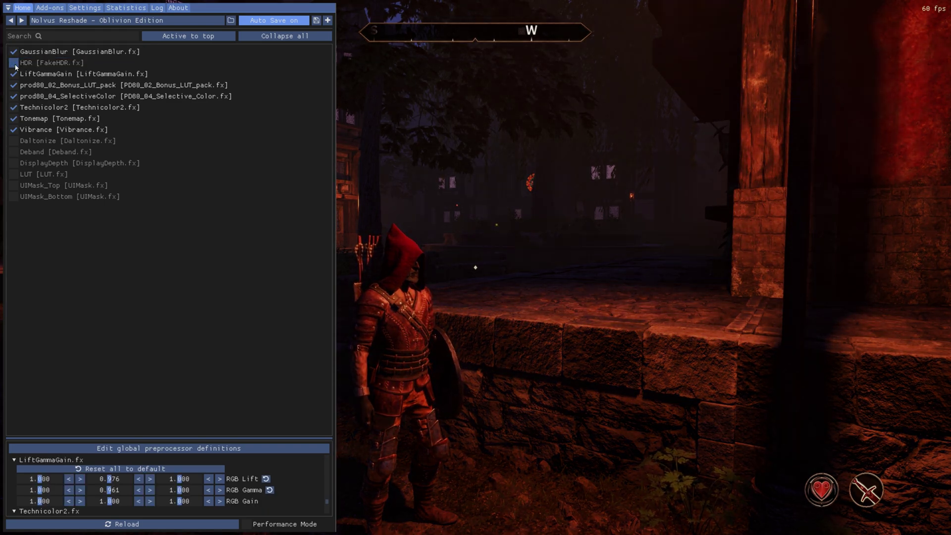
left_click(15, 64)
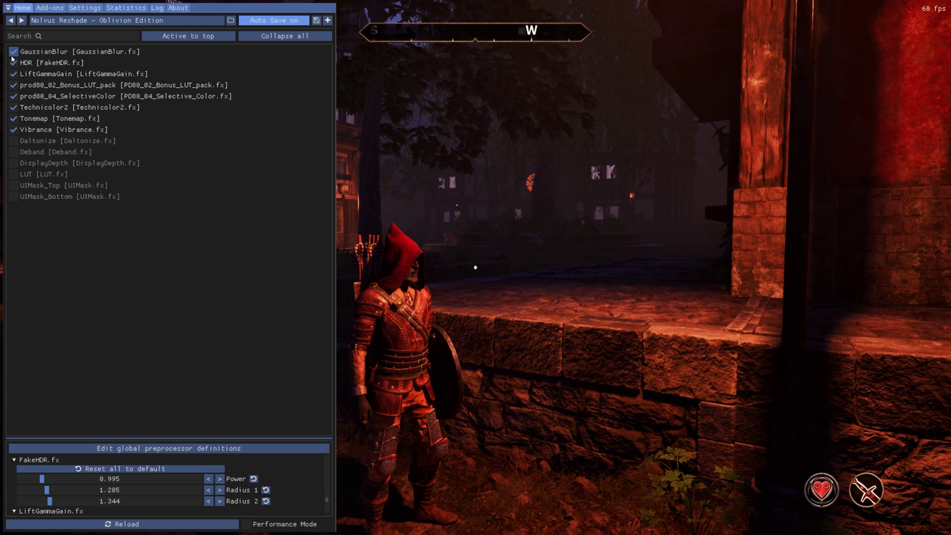
left_click(14, 53)
left_click(13, 73)
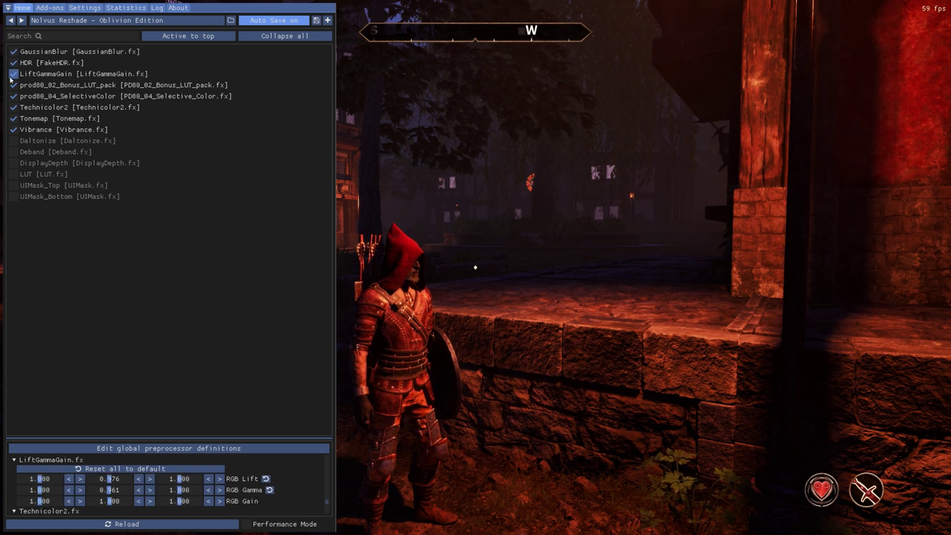
left_click(14, 64)
left_click(14, 63)
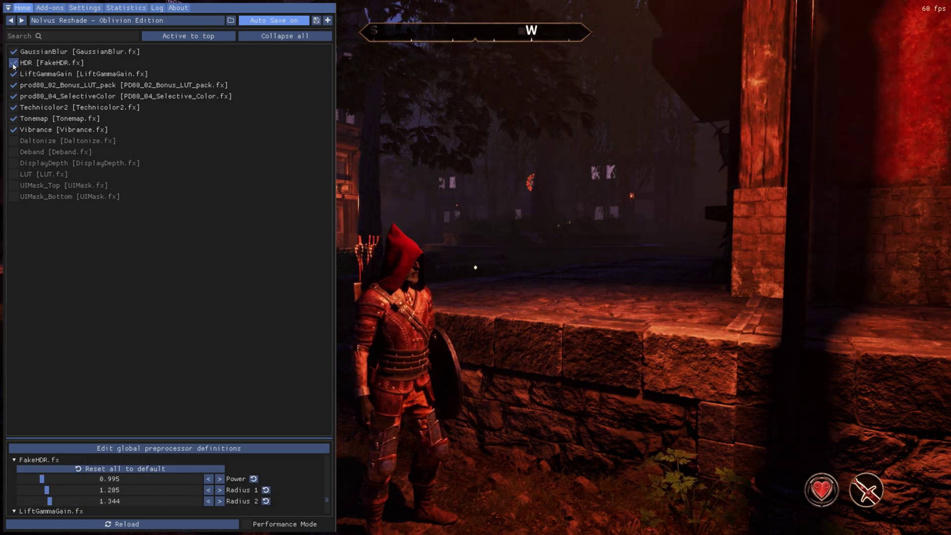